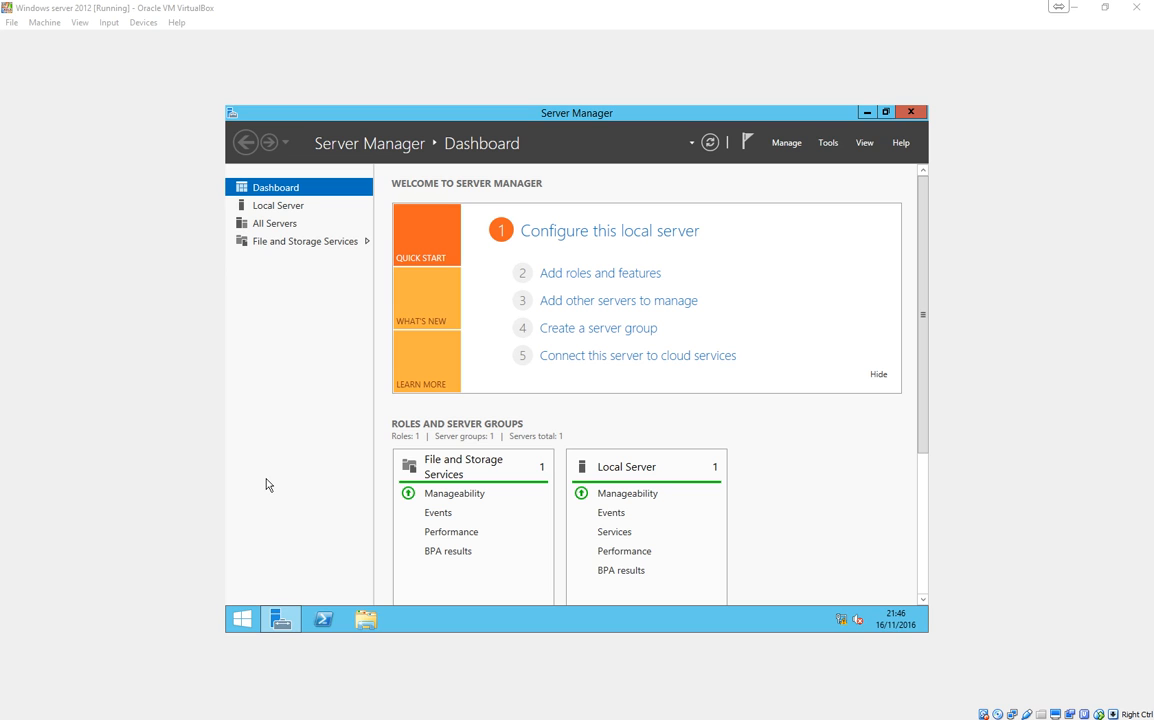
Start adding roles and features with a role-based installation, targeting the local server from the server pool.
left_click(580, 274)
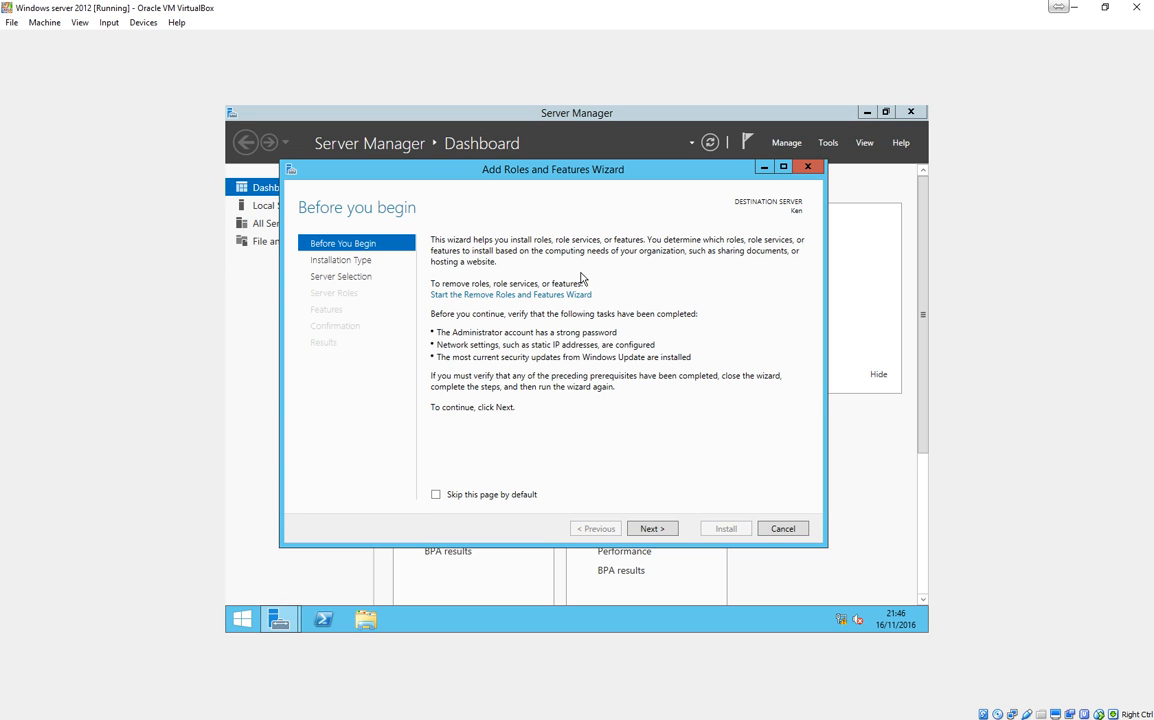
left_click(660, 531)
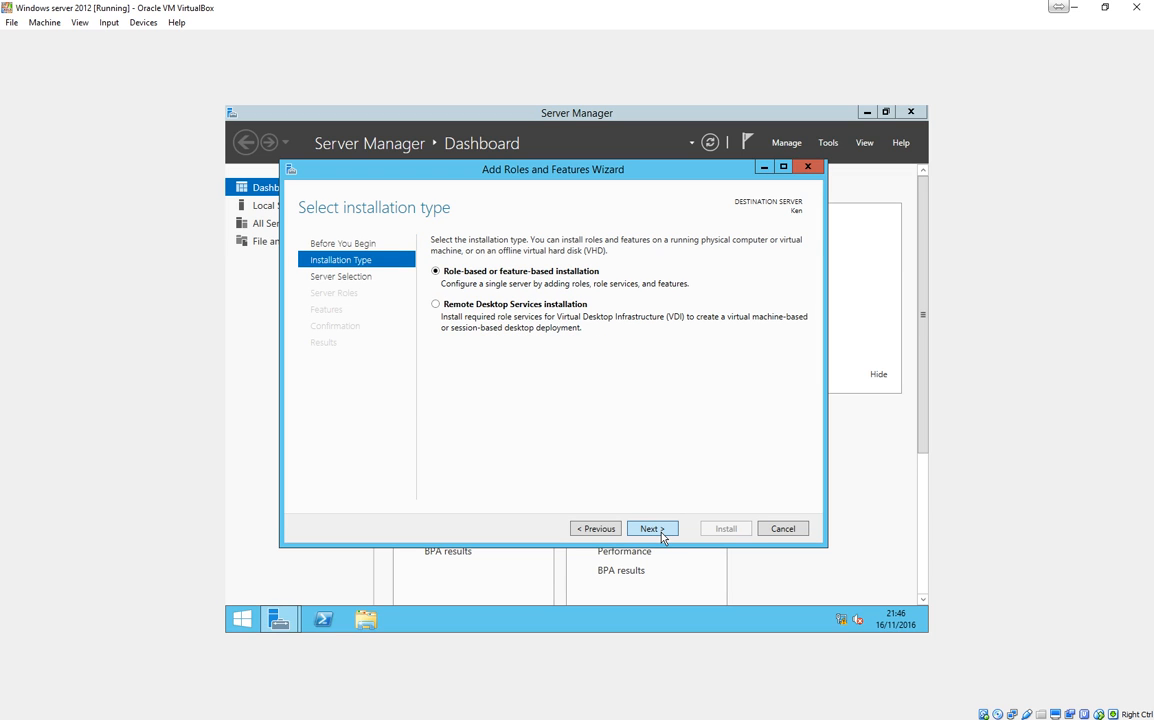
left_click(661, 534)
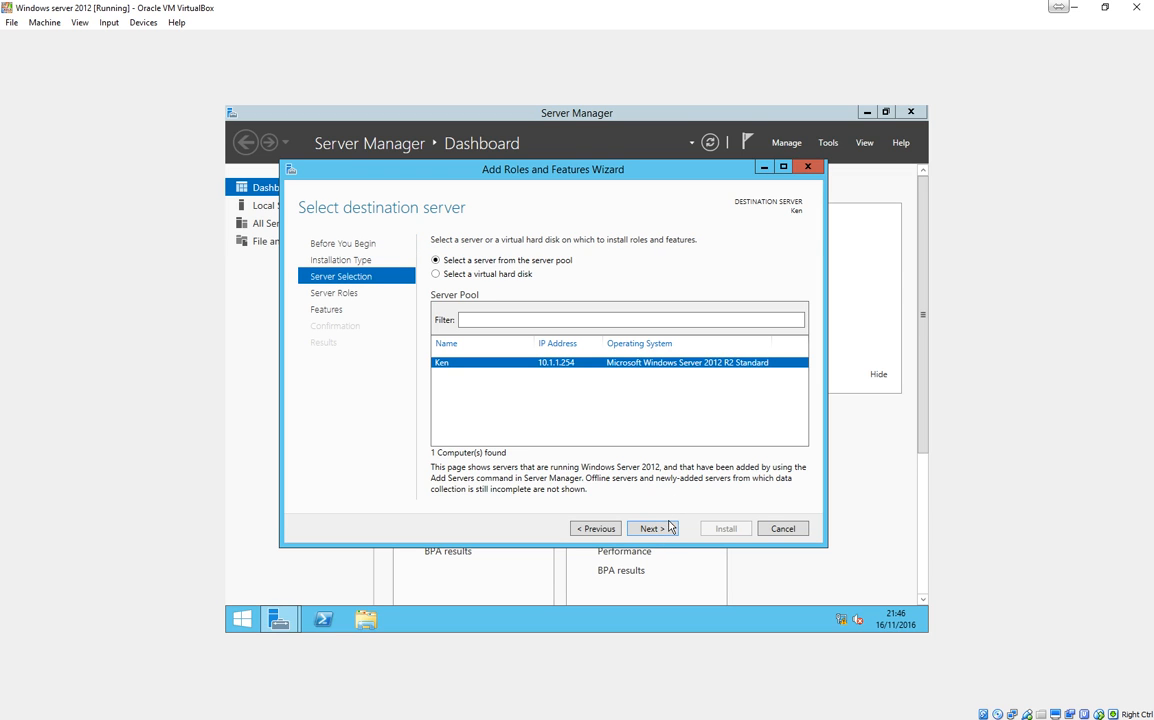
left_click(665, 530)
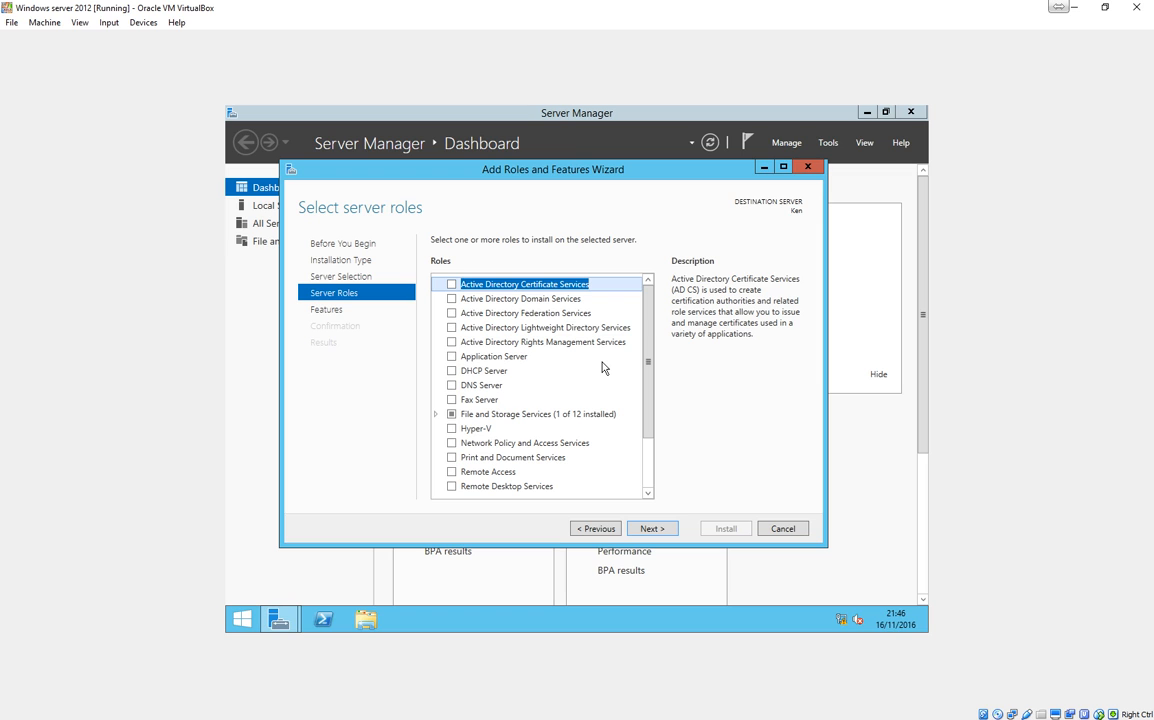
Choose the Active Directory Domain Services role with its required features and management tools, keeping the default feature selection.
left_click(452, 299)
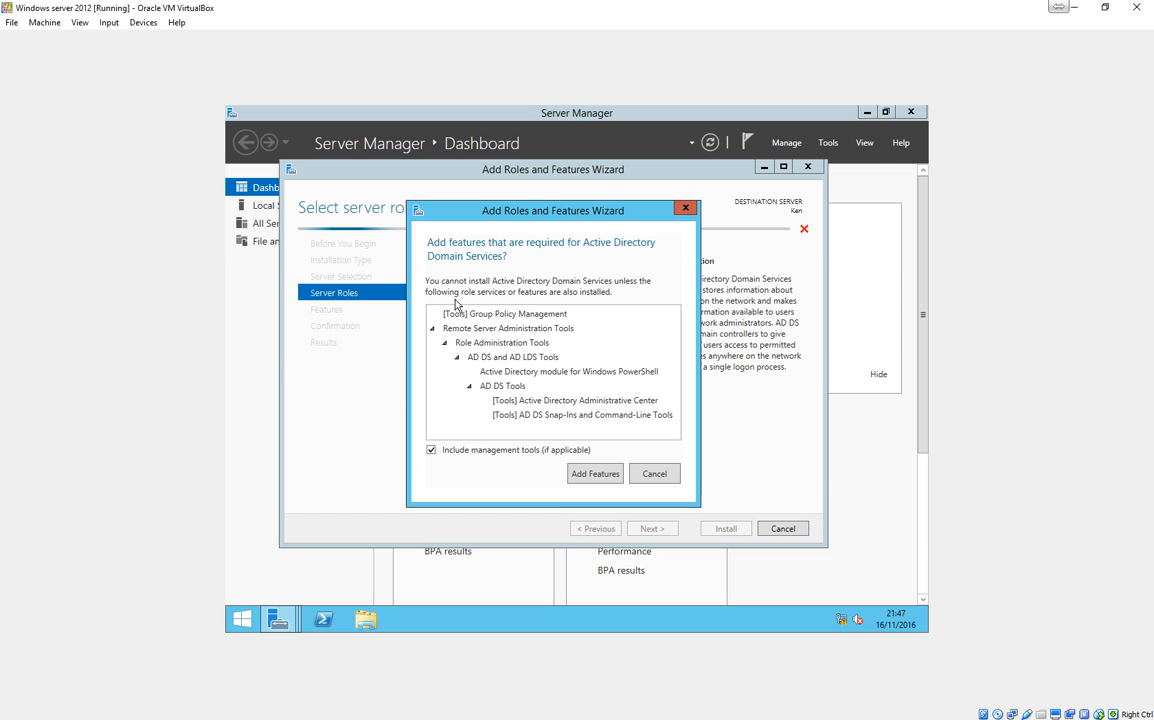
left_click(597, 474)
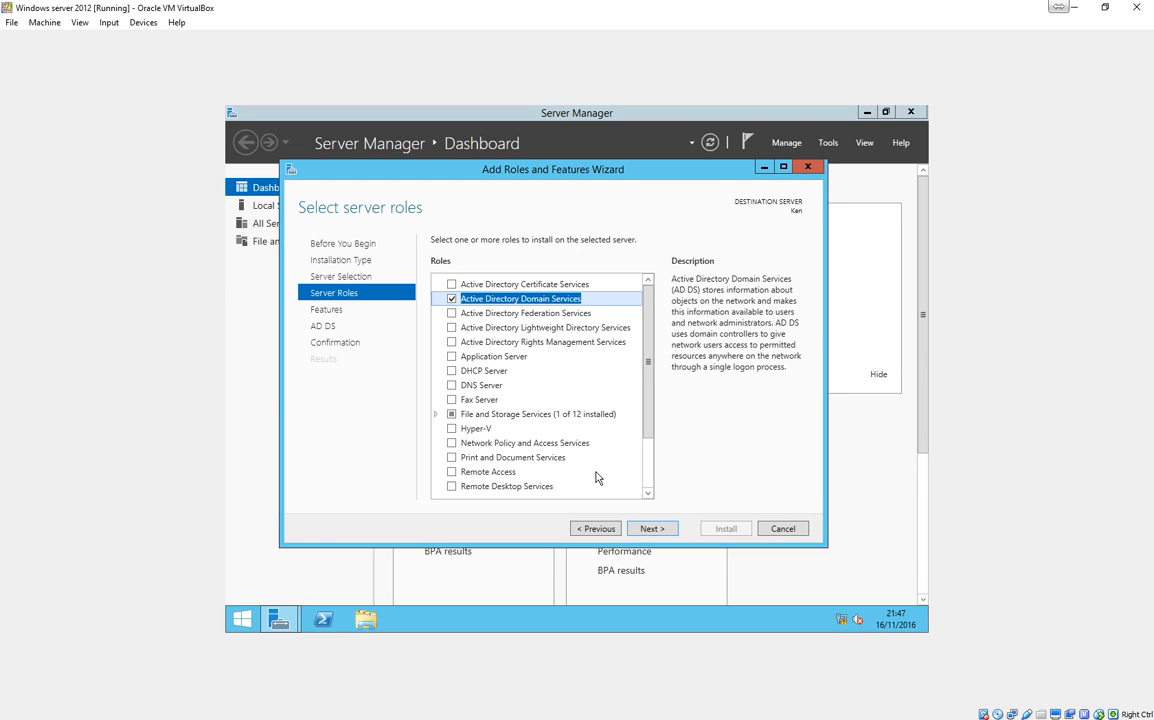
left_click(654, 532)
left_click(654, 532)
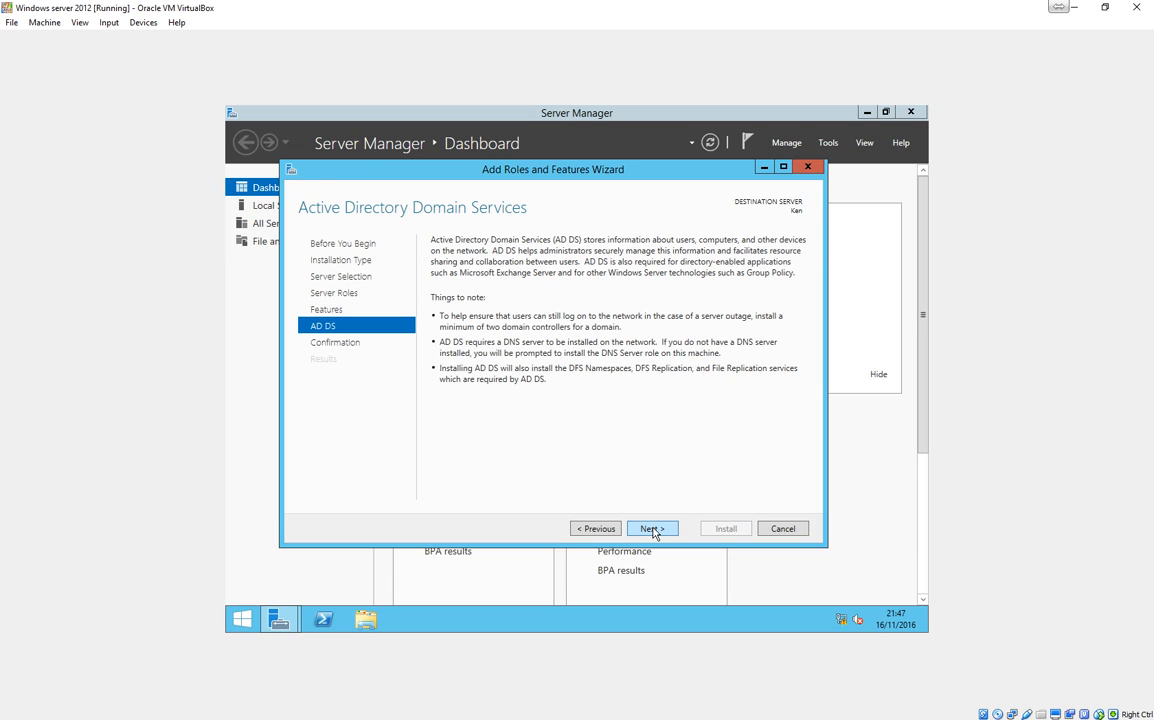
left_click(654, 532)
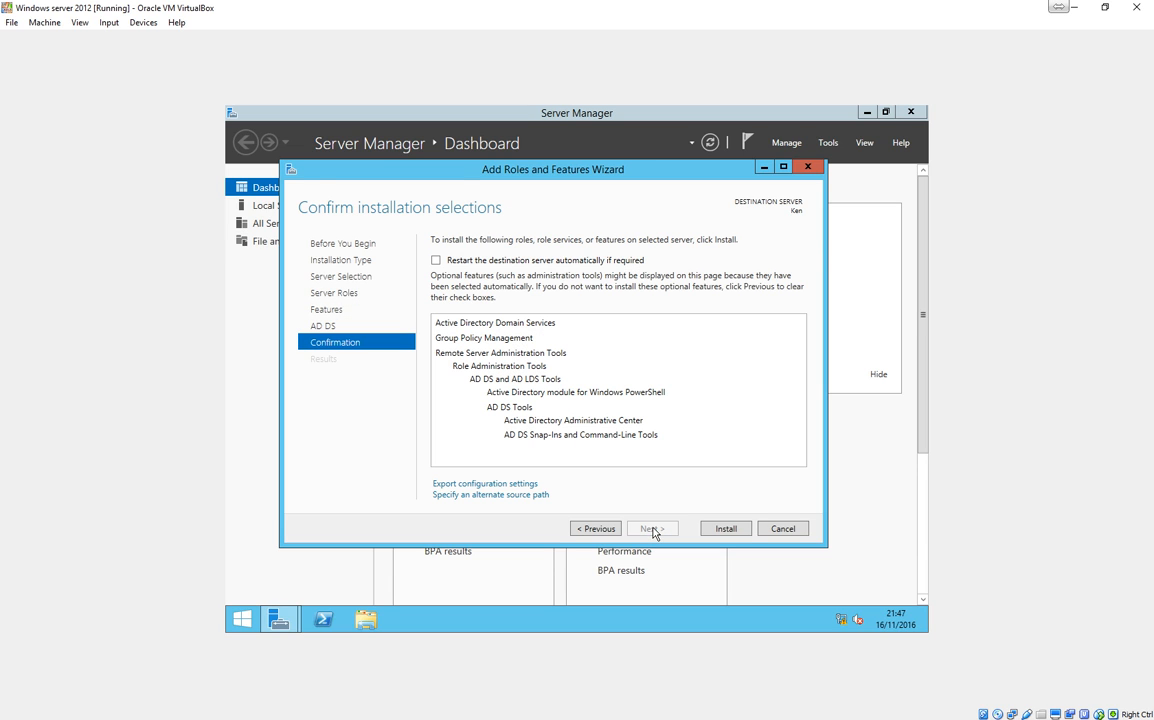
Allow automatic restart of the destination server, install the selected role and close the wizard once installation finishes.
left_click(436, 261)
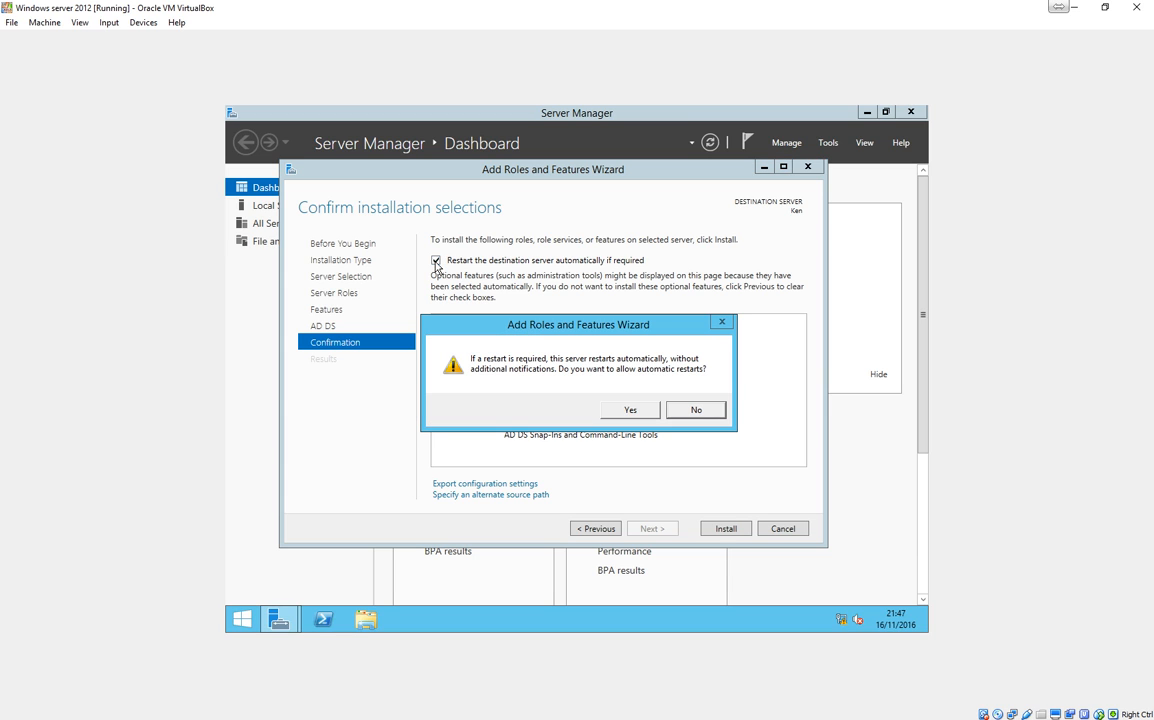
left_click(630, 410)
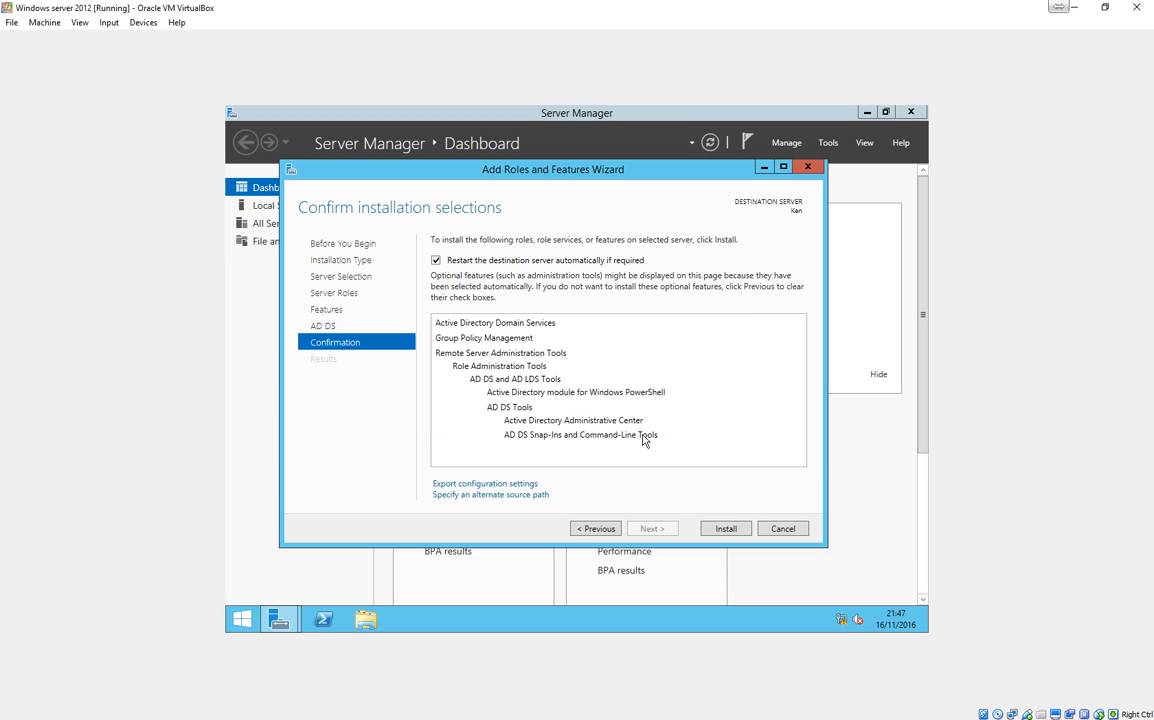
left_click(716, 530)
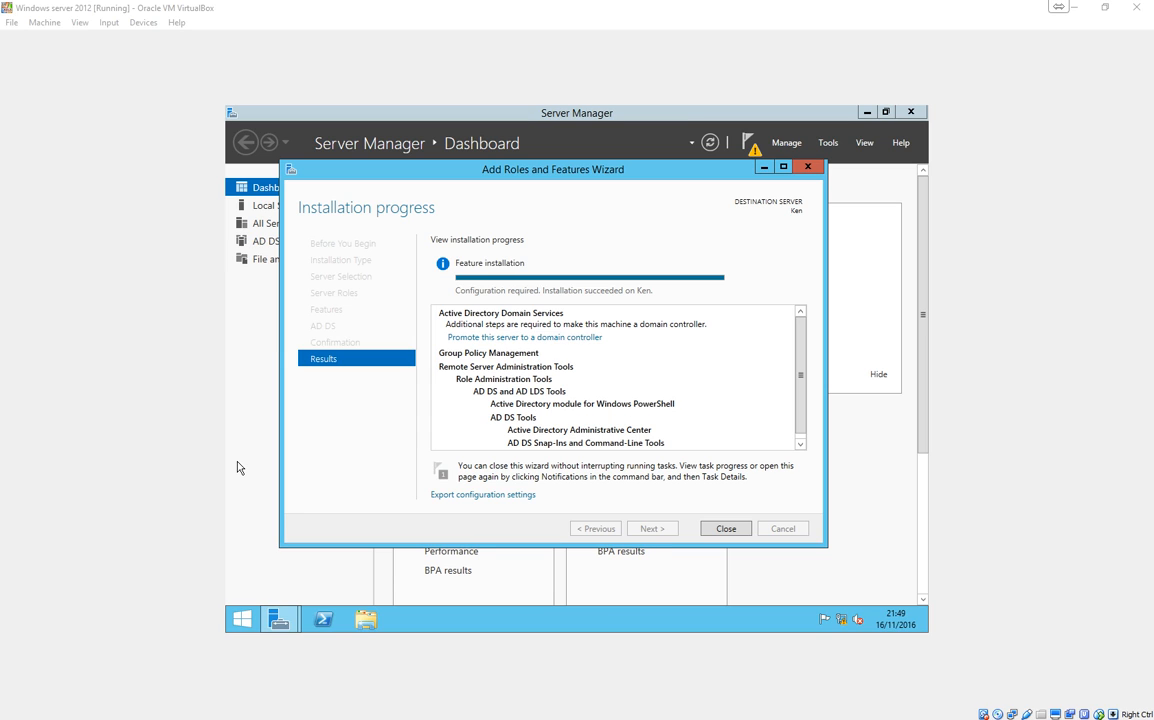
left_click(726, 529)
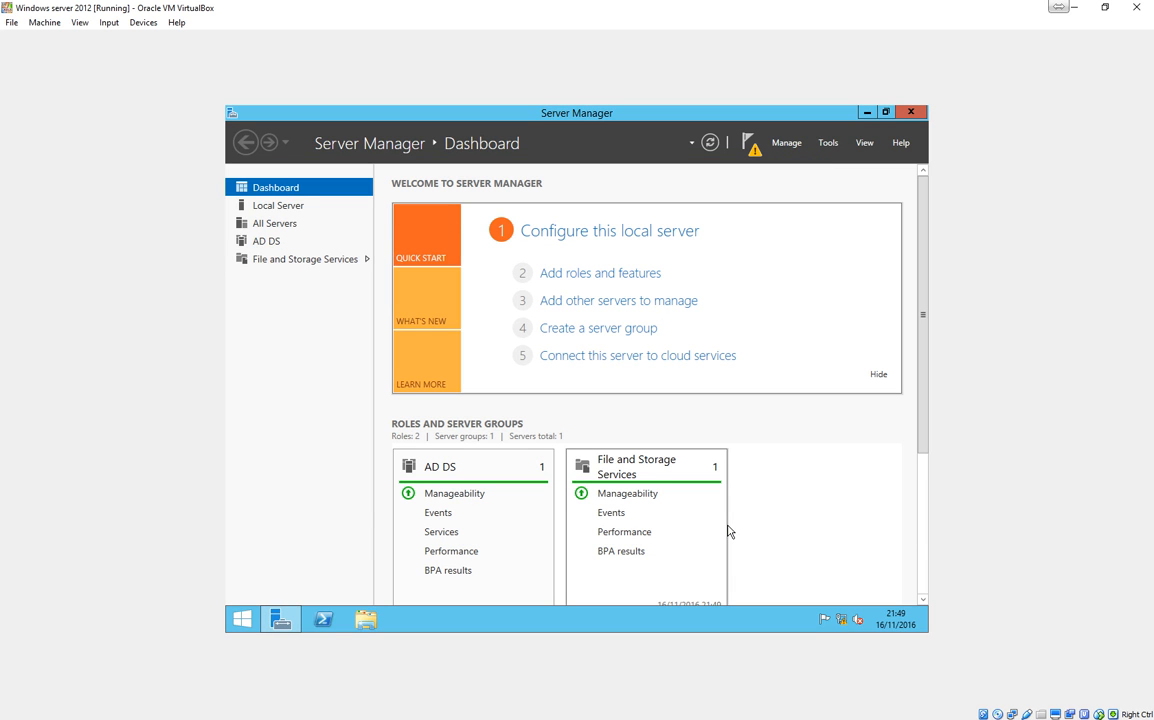
Begin promoting the server to a domain controller in a new forest with the root domain name Ross.com.
left_click(752, 148)
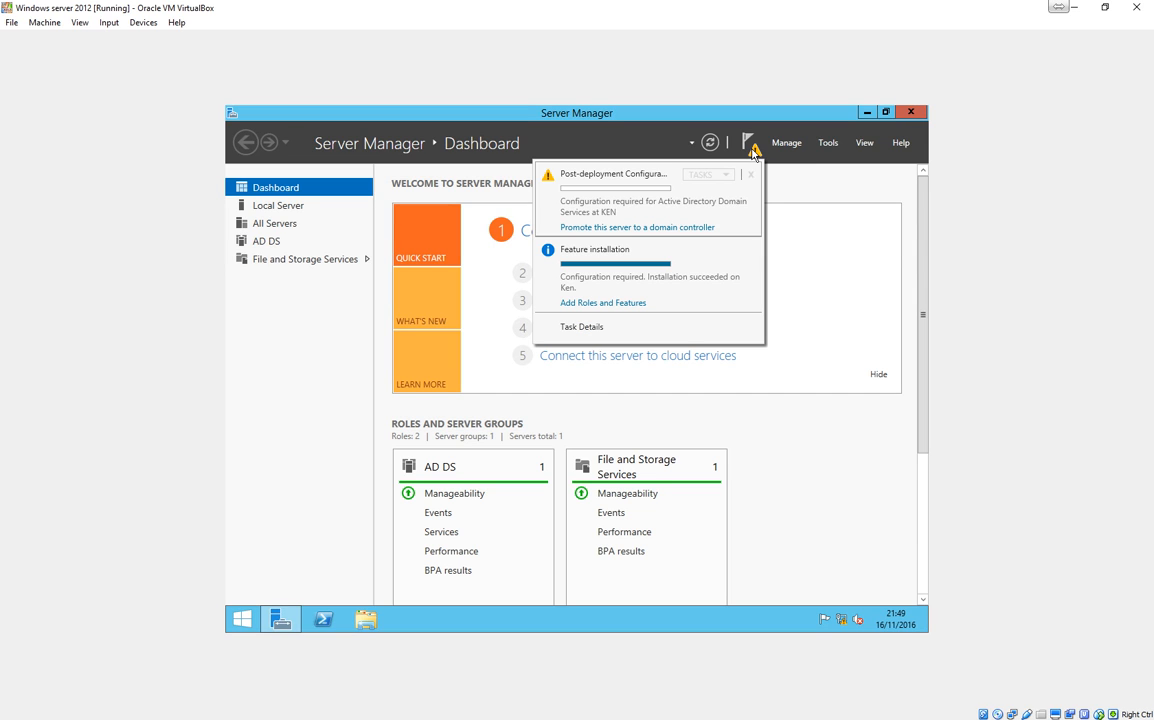
left_click(645, 228)
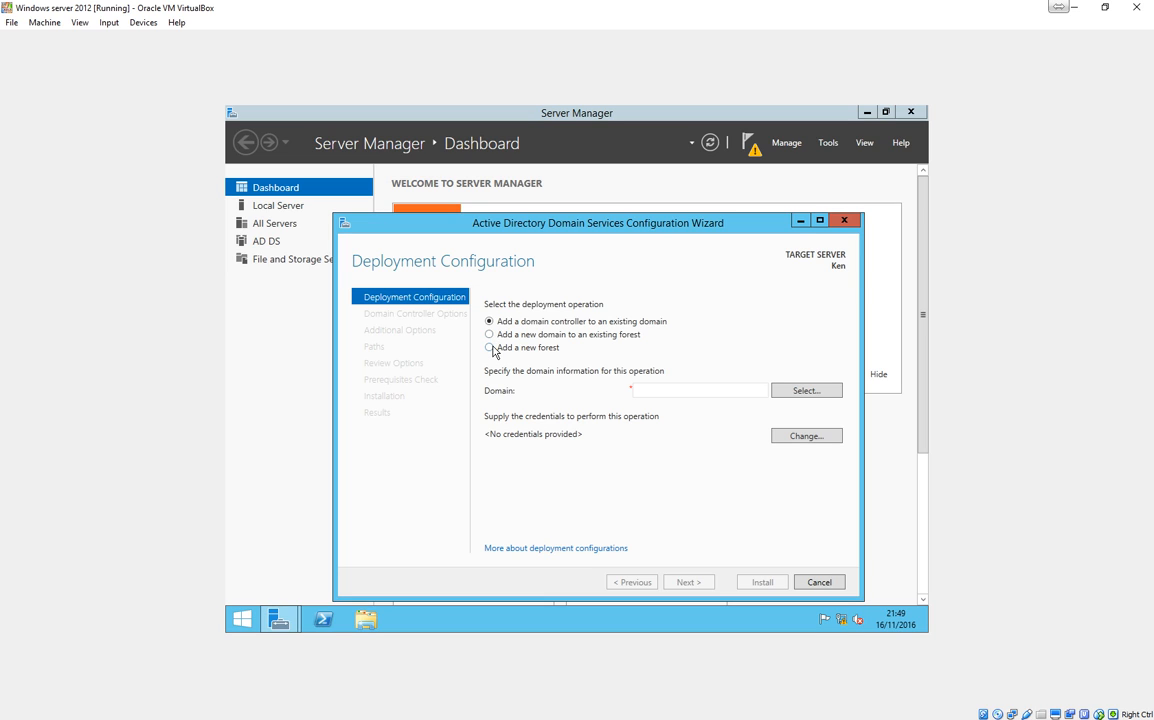
left_click(490, 348)
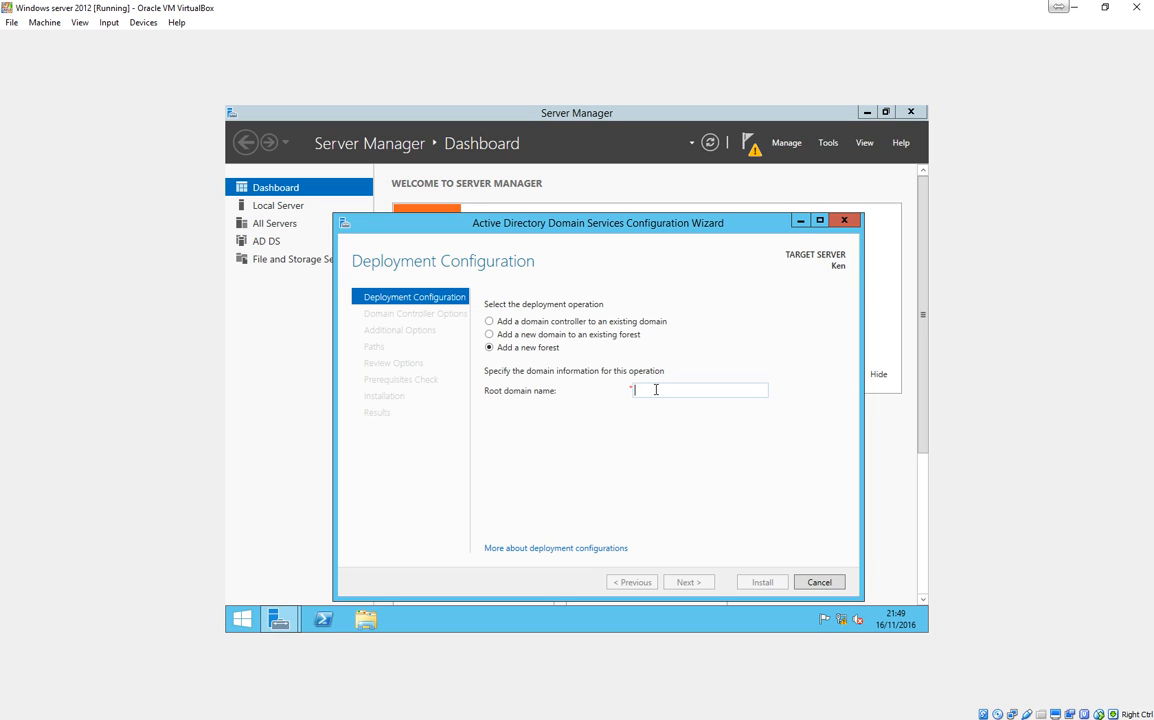
type("Ross")
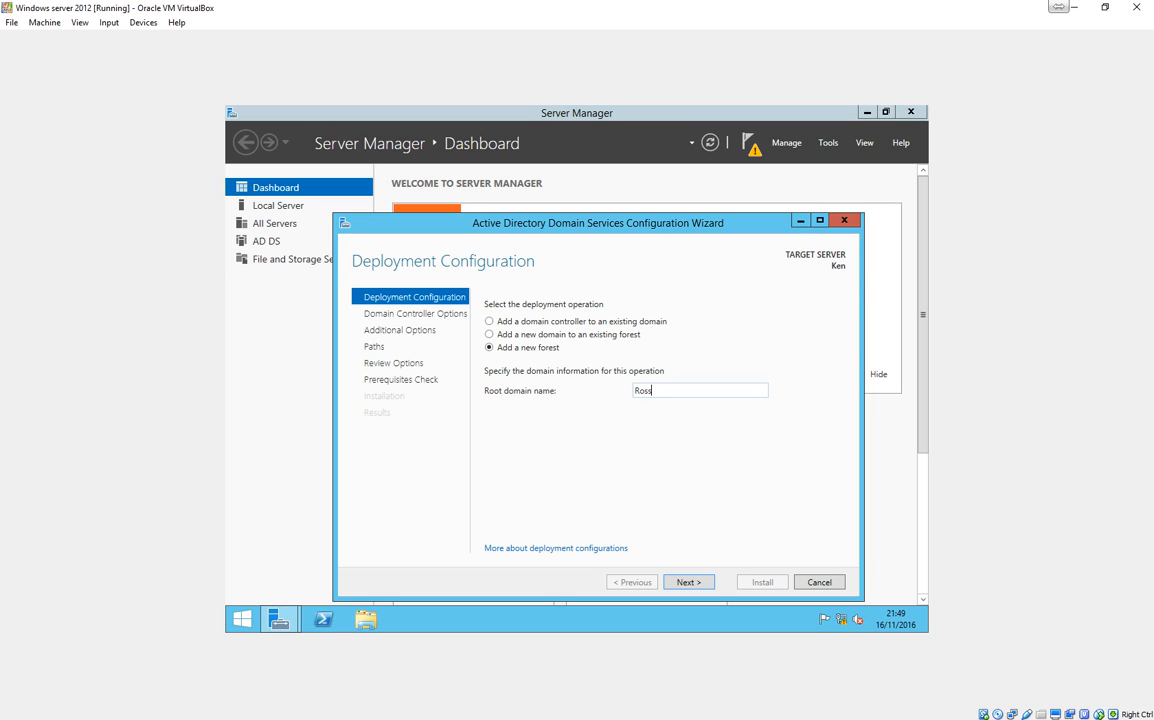
type(".com")
left_click(688, 584)
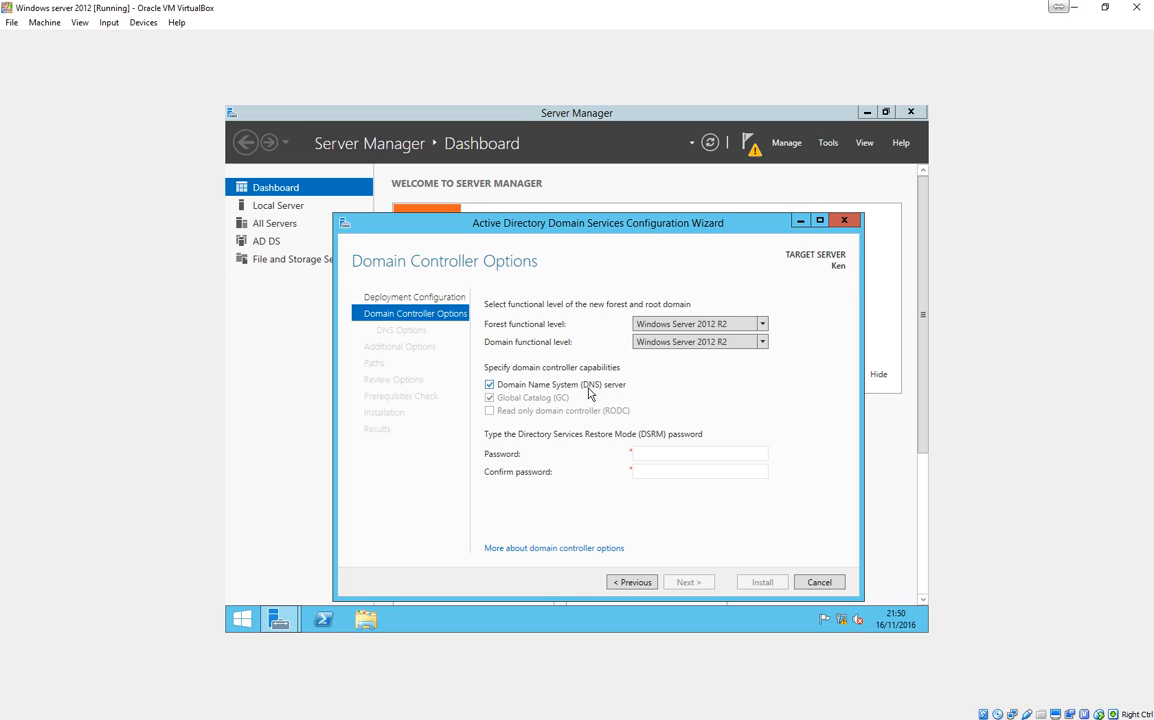
Enter and confirm the Directory Services Restore Mode password, keeping the default domain controller options.
left_click(652, 456)
type("Passw0rd")
key("Tab")
type("Passw0rd")
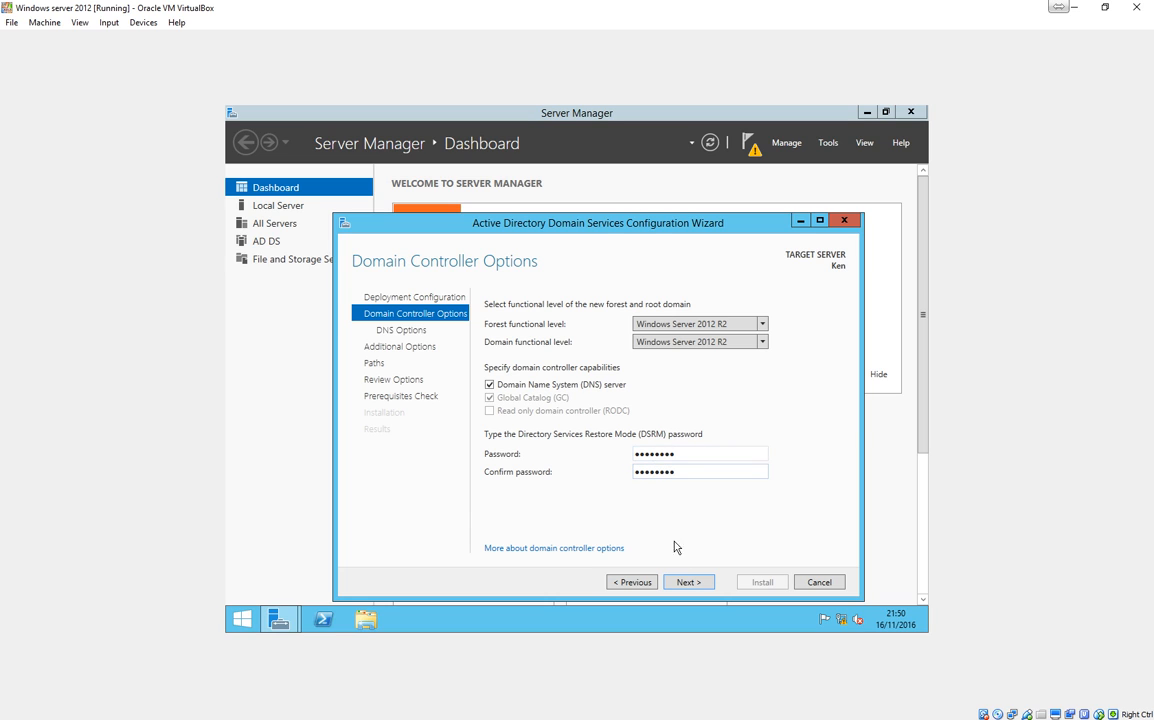
left_click(680, 584)
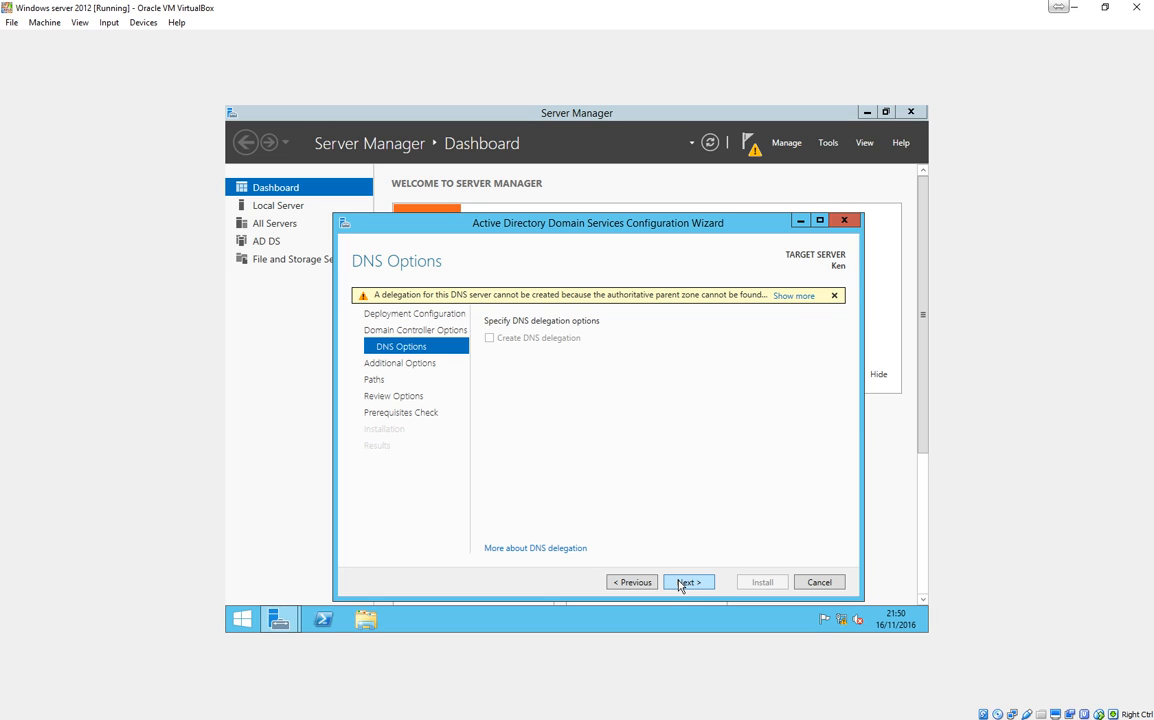
Accept the default DNS options, NetBIOS name ROSS and folder paths, and install the domain controller configuration.
left_click(679, 584)
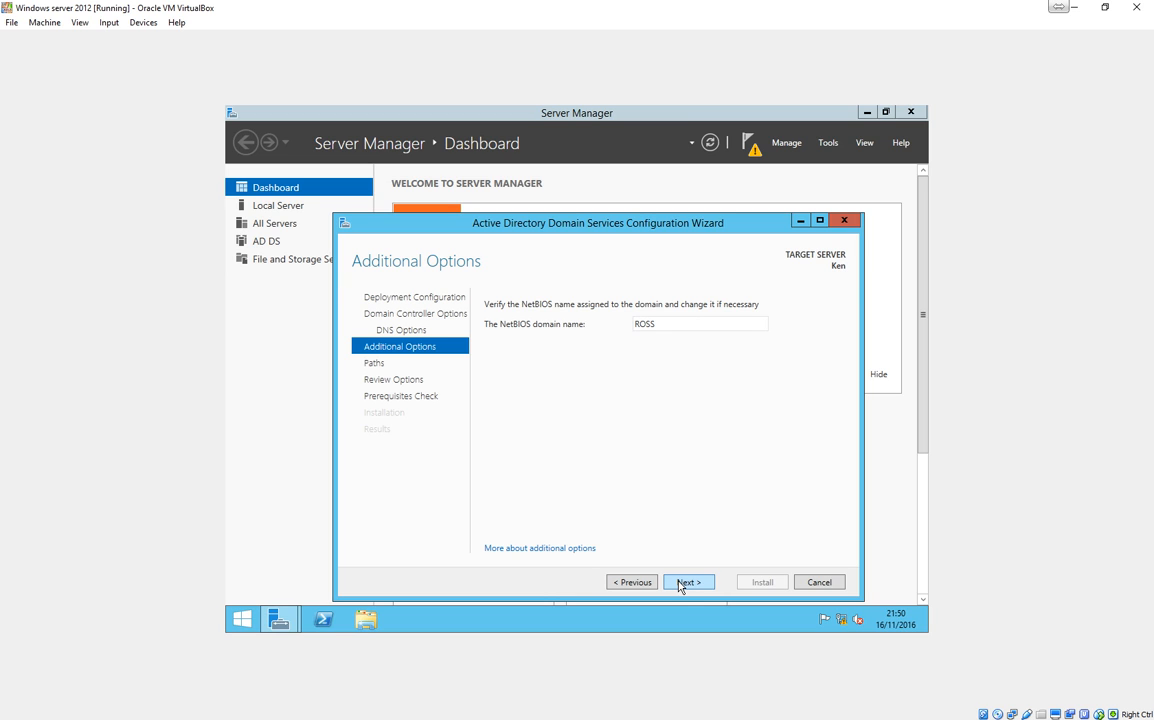
left_click(679, 583)
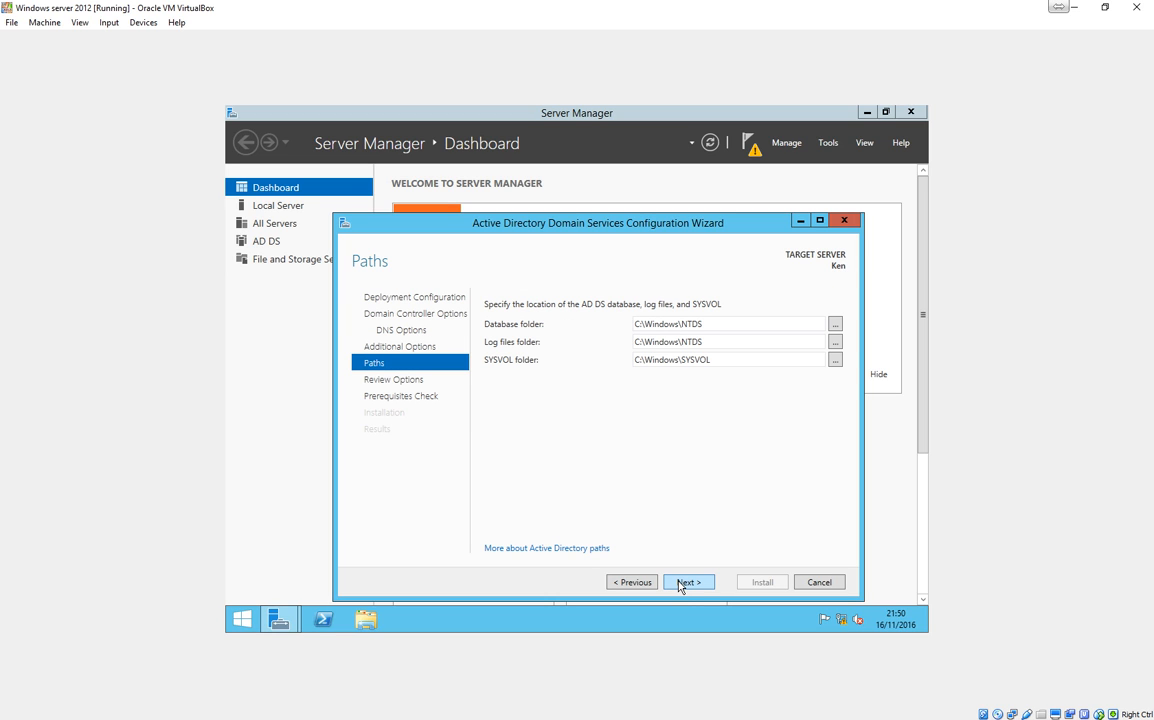
left_click(679, 584)
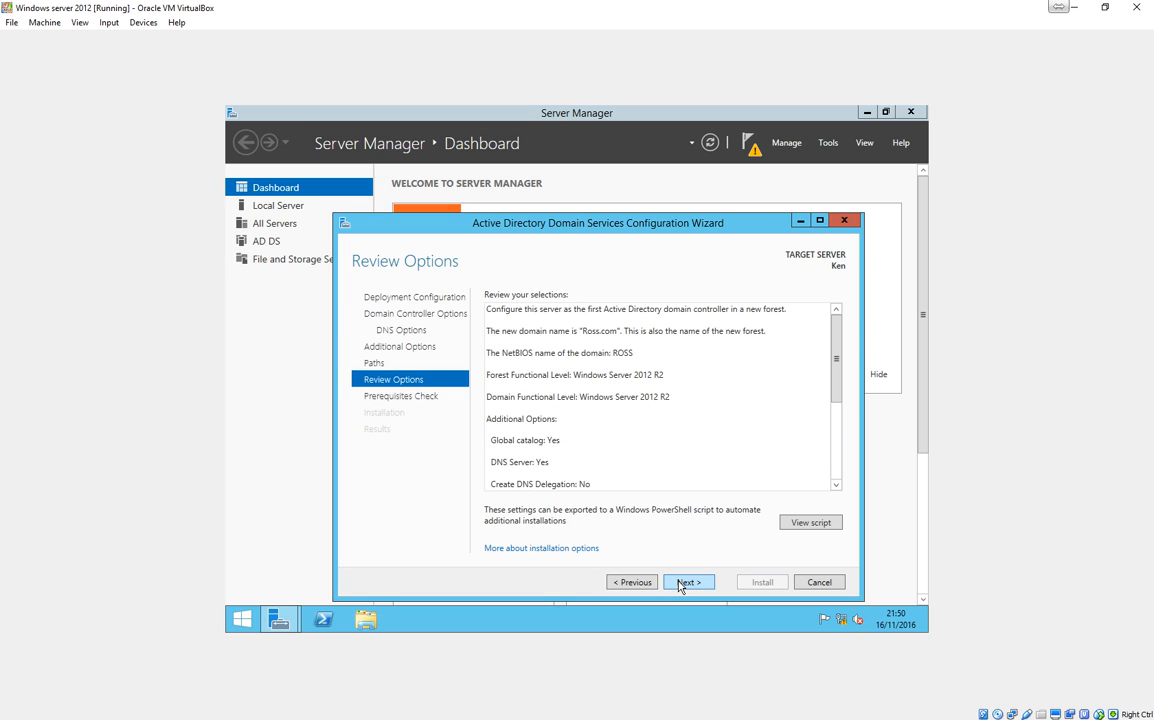
left_click(689, 582)
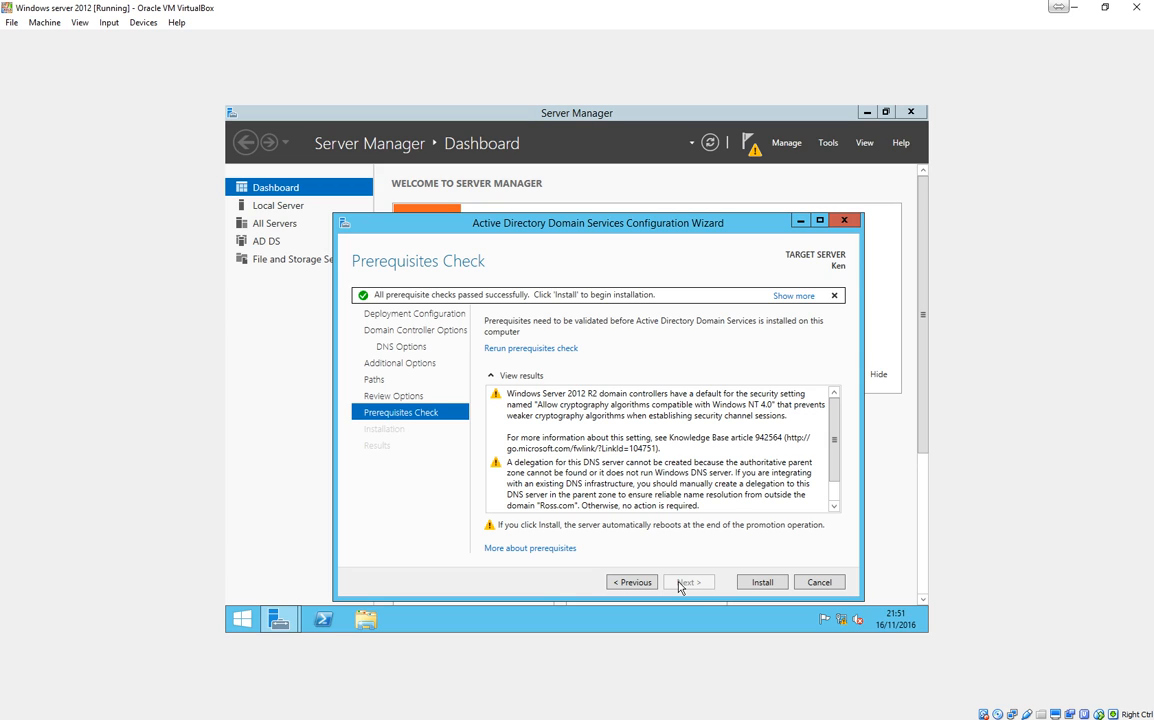
left_click(752, 584)
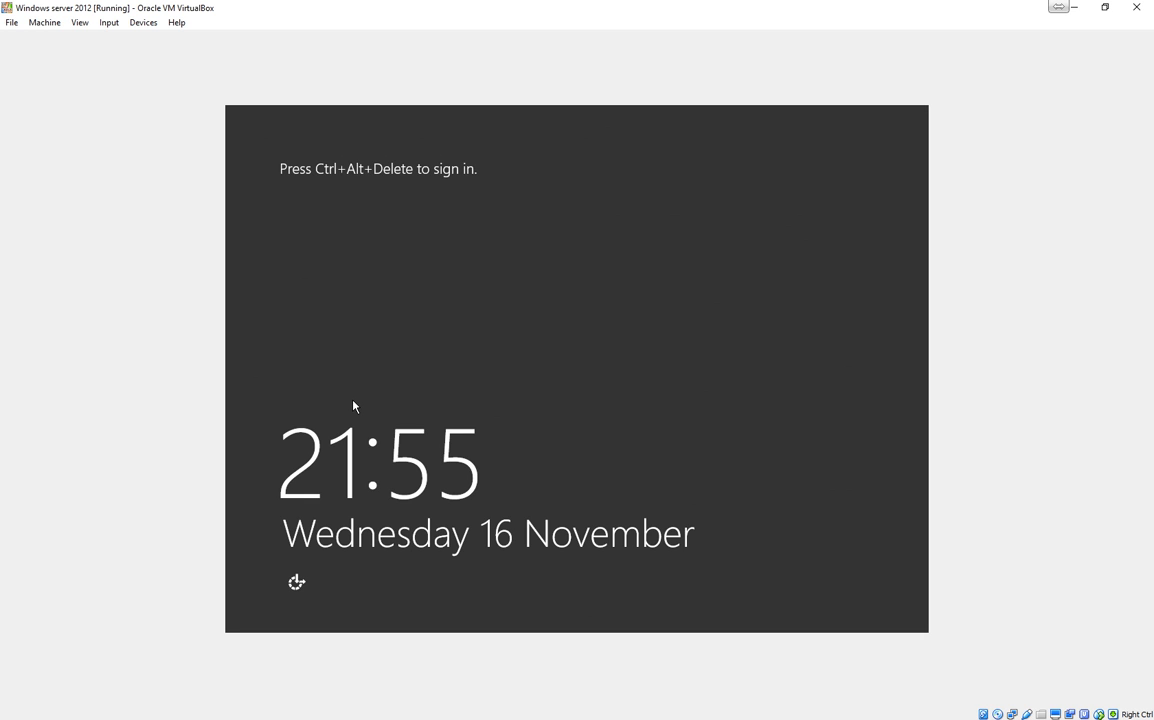
Sign in to the restarted server as ROSS\Administrator with the account password.
key("ctrl+alt+Delete")
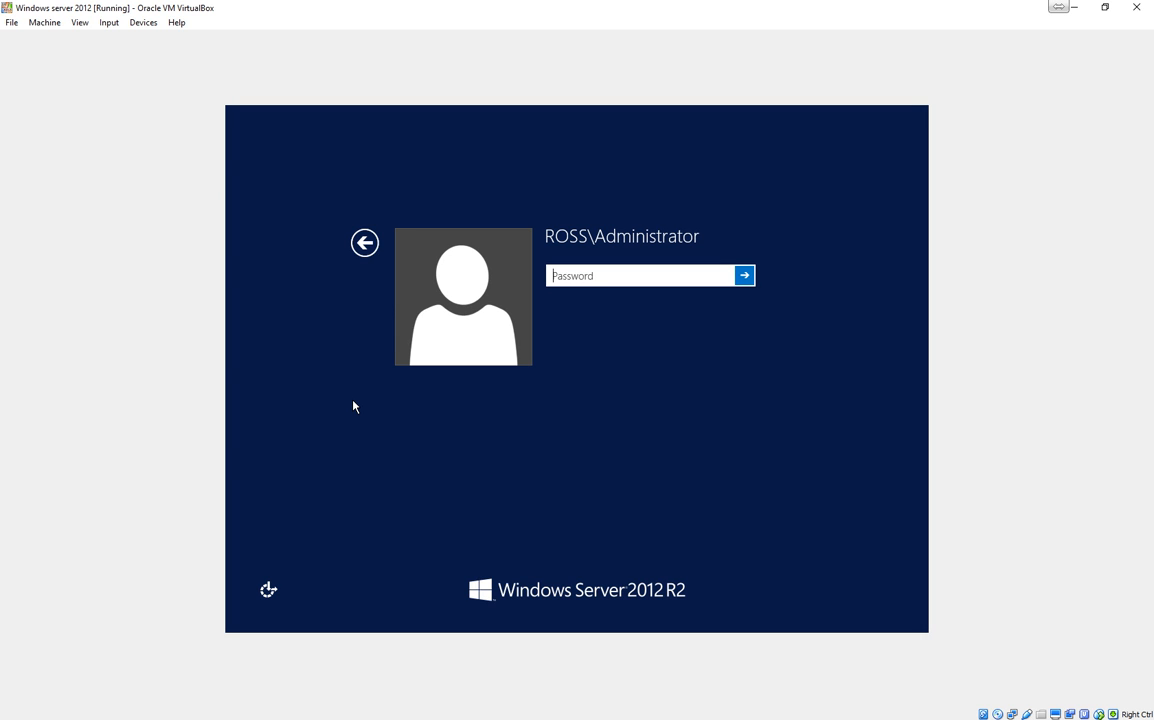
type("•••••••••")
key("Return")
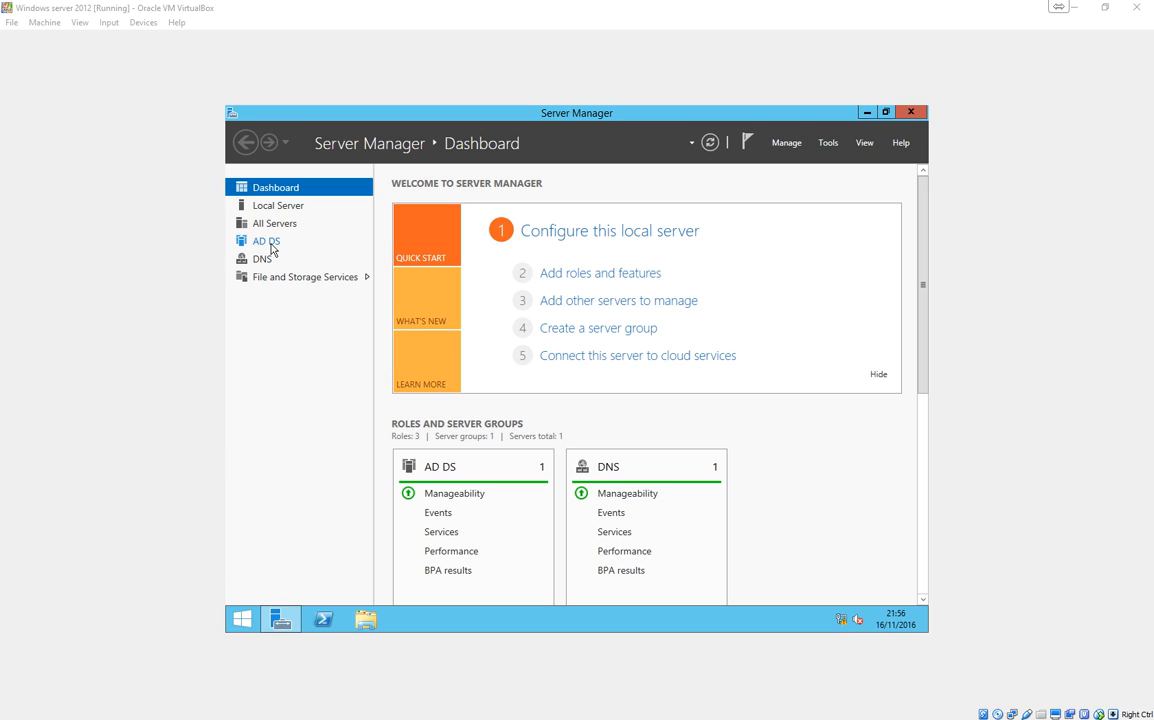
Close Server Manager and open the properties of This PC from the desktop.
left_click(911, 113)
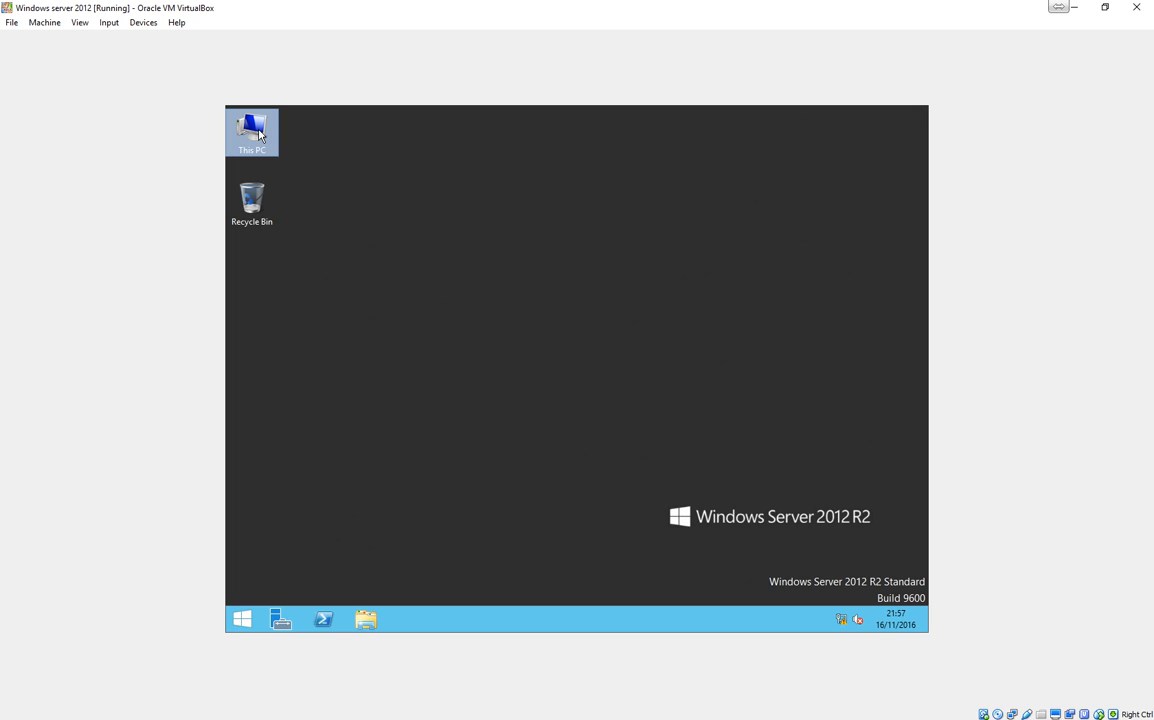
right_click(258, 135)
left_click(328, 278)
left_click(330, 278)
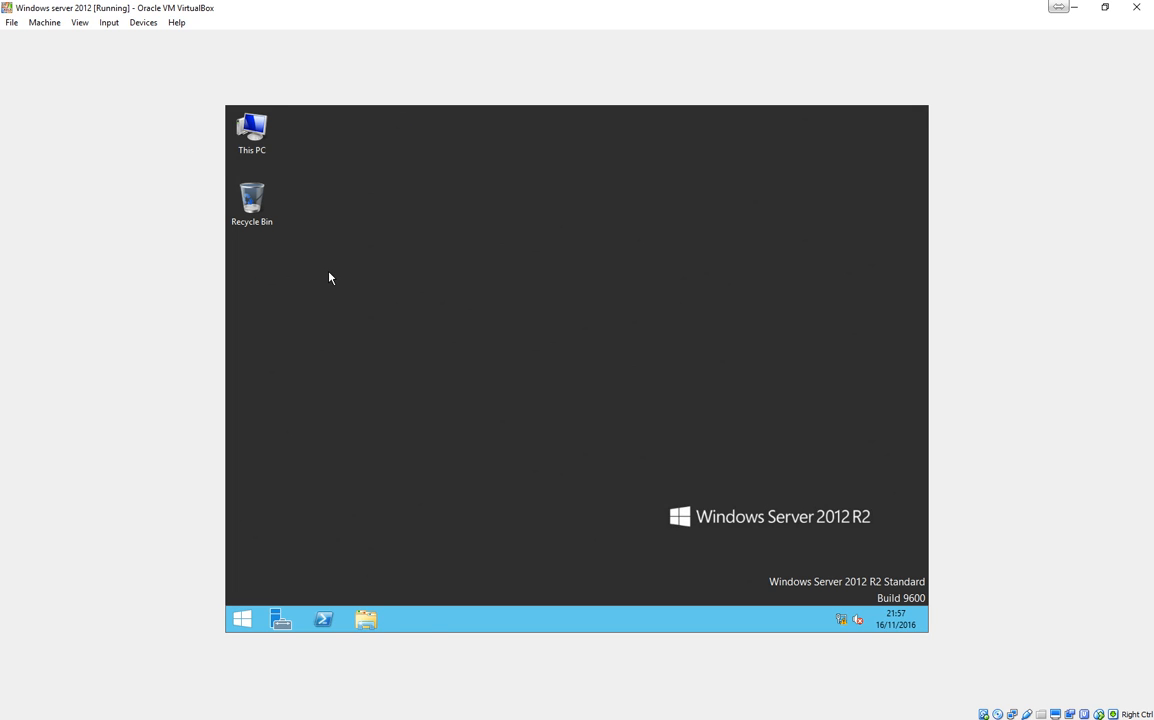